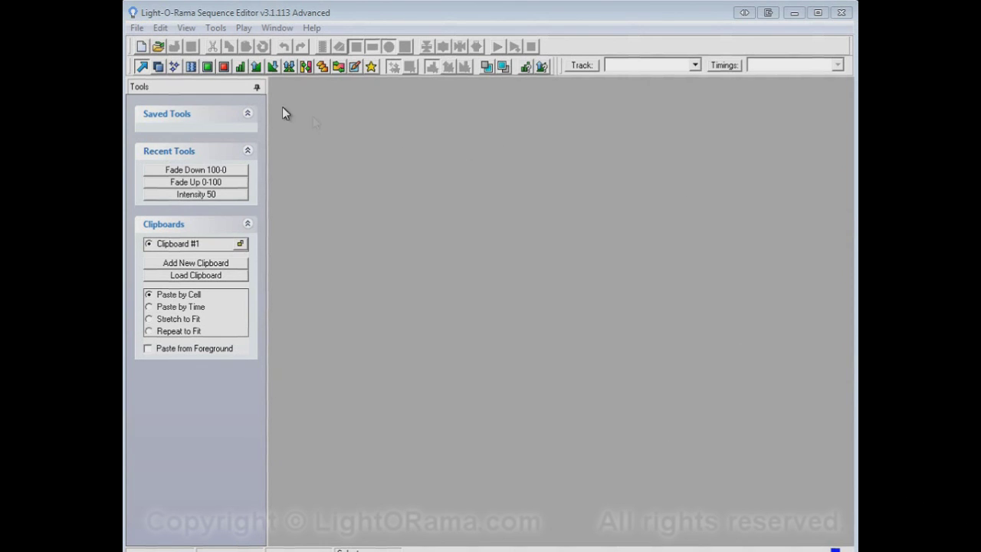
# Start a new musical sequence using 05-everyday.mp3 from the Music folder on the C: drive
pyautogui.click(142, 47)
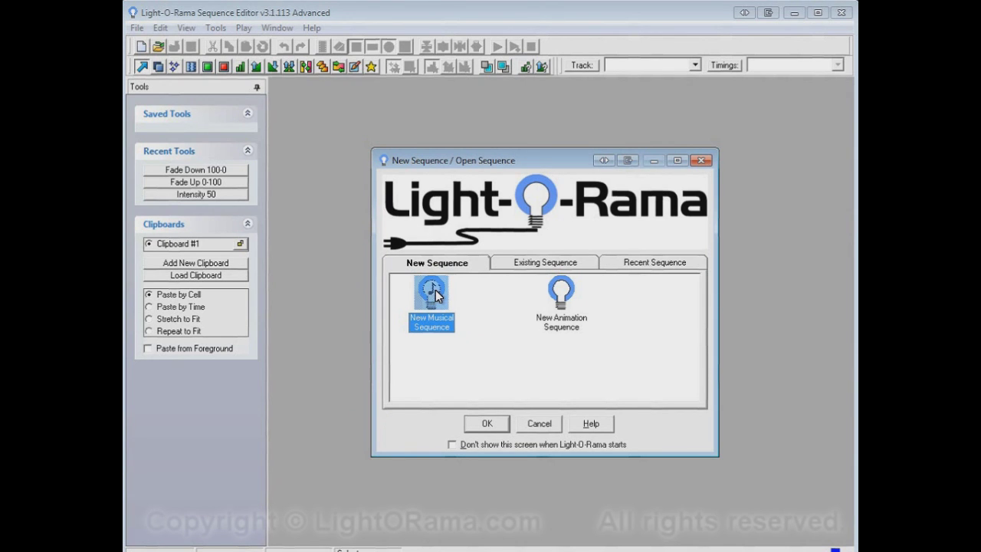
pyautogui.click(488, 424)
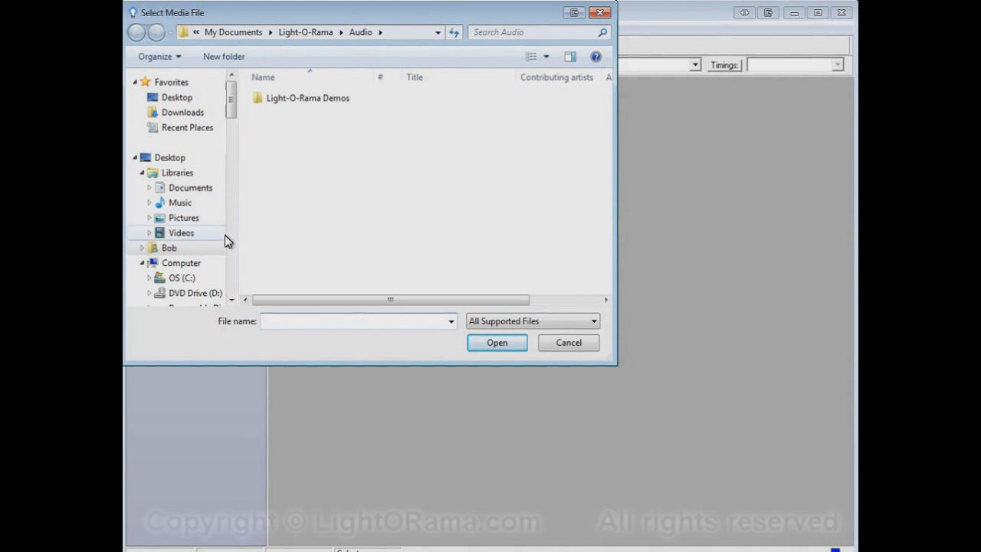
pyautogui.click(183, 282)
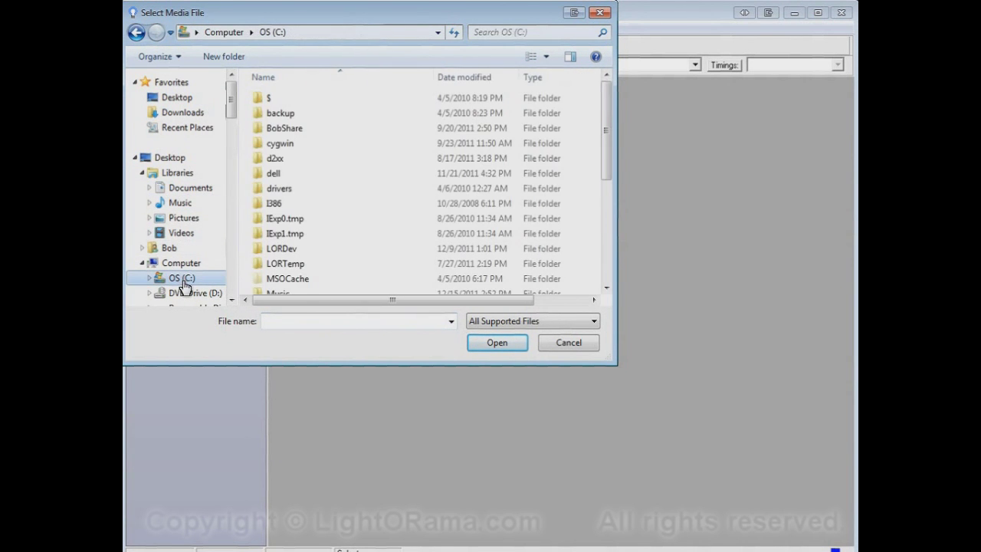
pyautogui.moveTo(607, 150); pyautogui.dragTo(598, 192)
pyautogui.doubleClick(294, 216)
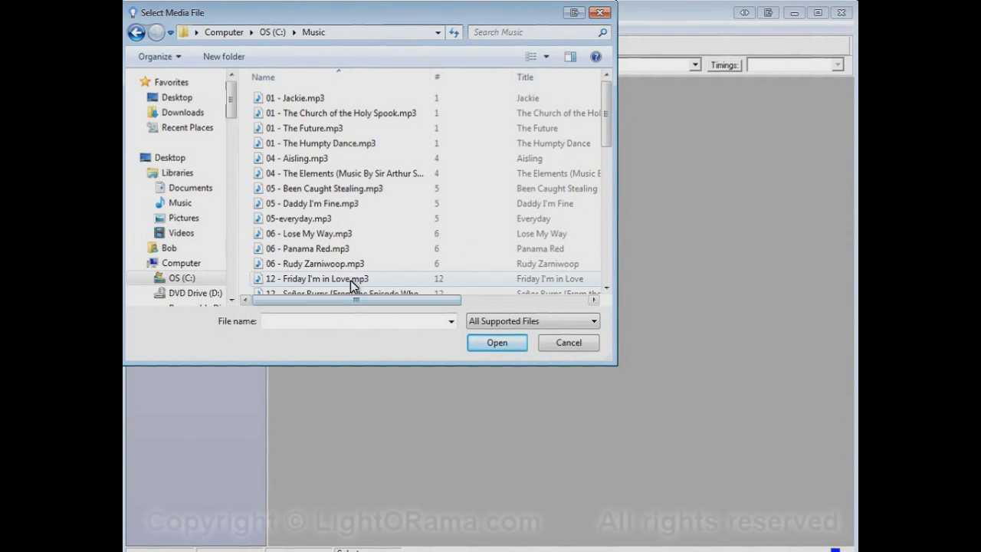
pyautogui.click(336, 221)
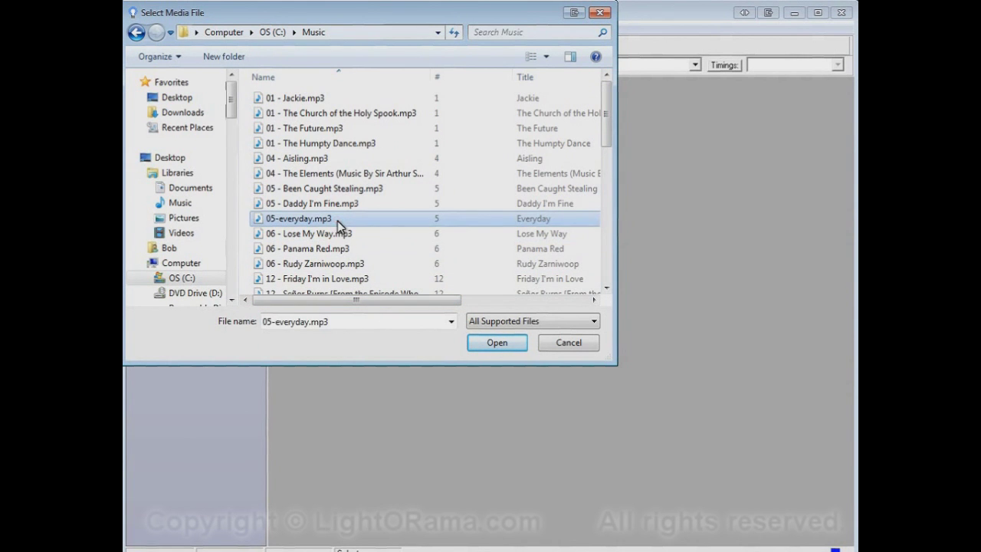
pyautogui.click(492, 343)
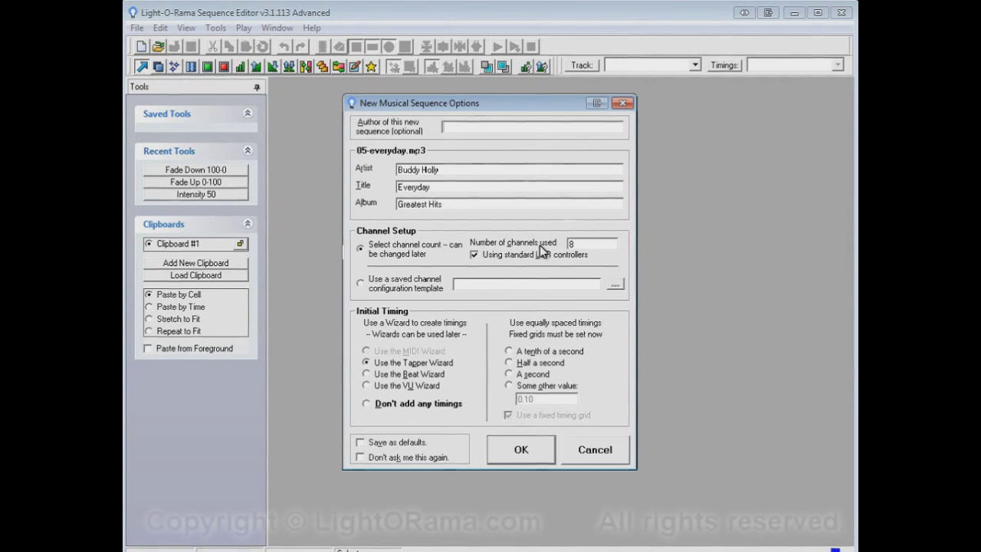
# Create the sequence with 32 channels and equally spaced timings of a tenth of a second
pyautogui.press('Tab')
pyautogui.write('32')
pyautogui.click(508, 351)
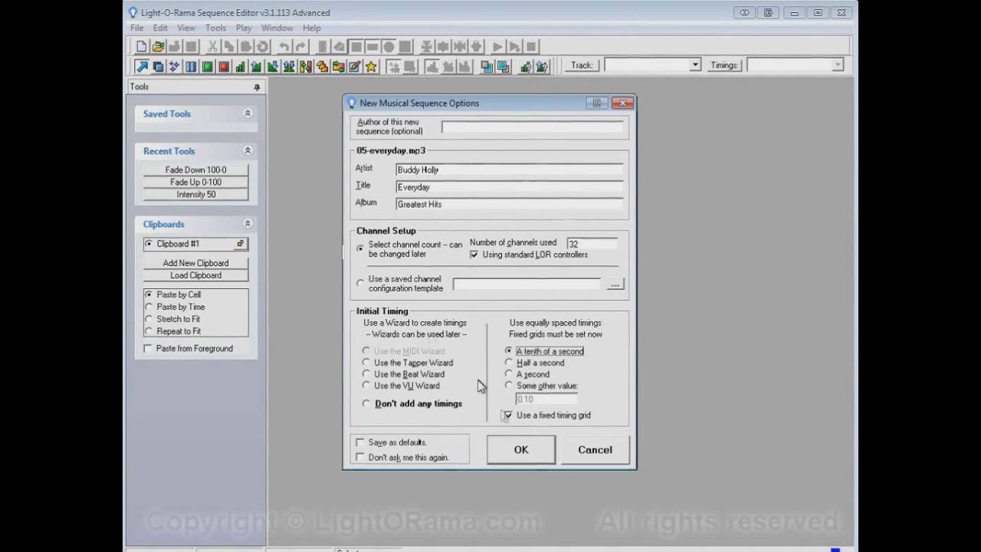
pyautogui.click(531, 455)
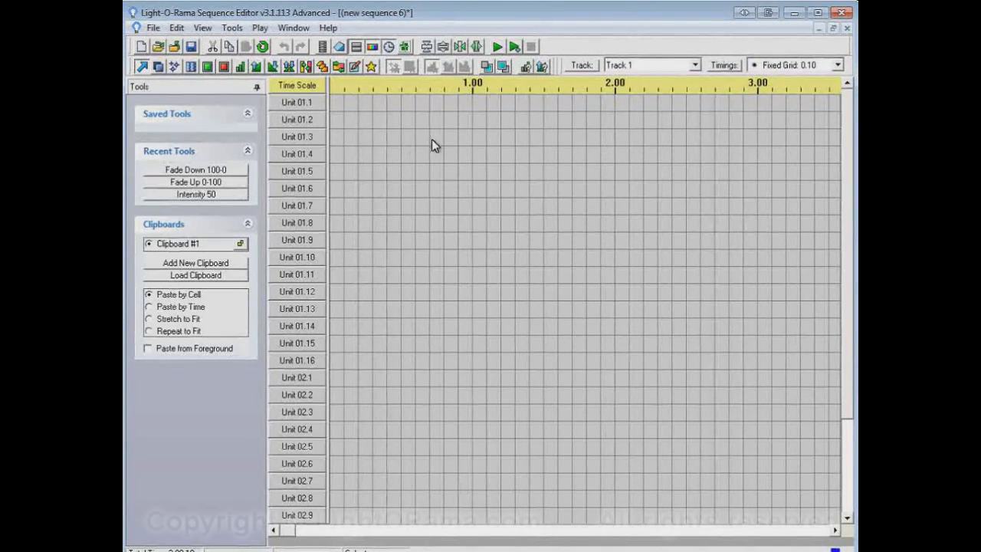
# Turn channel Unit 01.1 on from 1.00 to 2.00 seconds and play the sequence
pyautogui.moveTo(464, 217)
pyautogui.moveTo(846, 365); pyautogui.dragTo(847, 478)
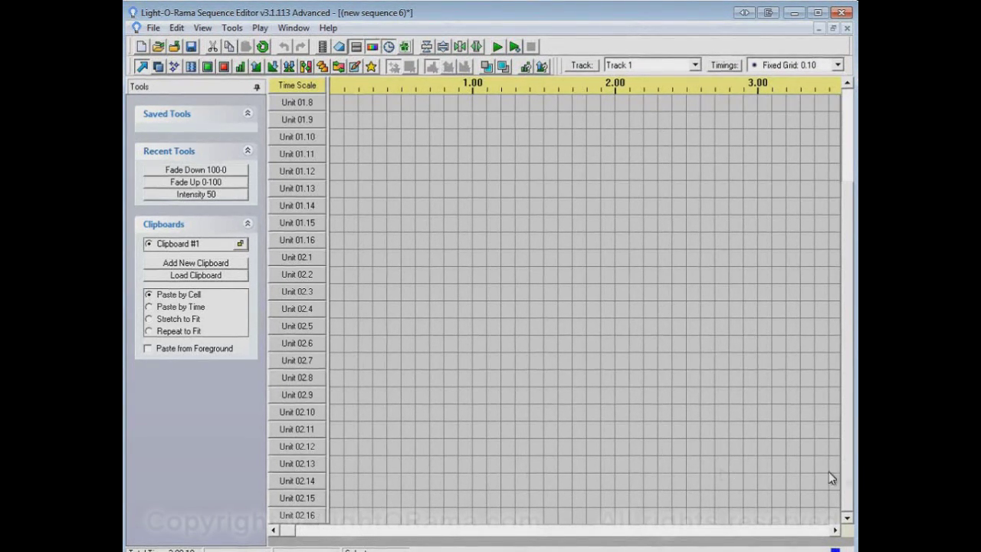
pyautogui.moveTo(846, 477); pyautogui.dragTo(852, 326)
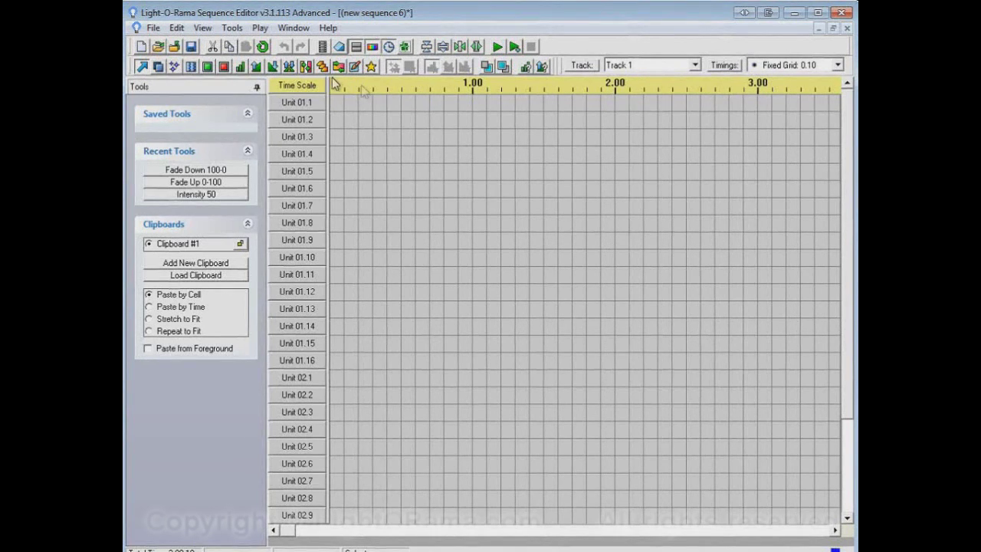
pyautogui.click(208, 68)
pyautogui.moveTo(476, 104); pyautogui.dragTo(613, 100)
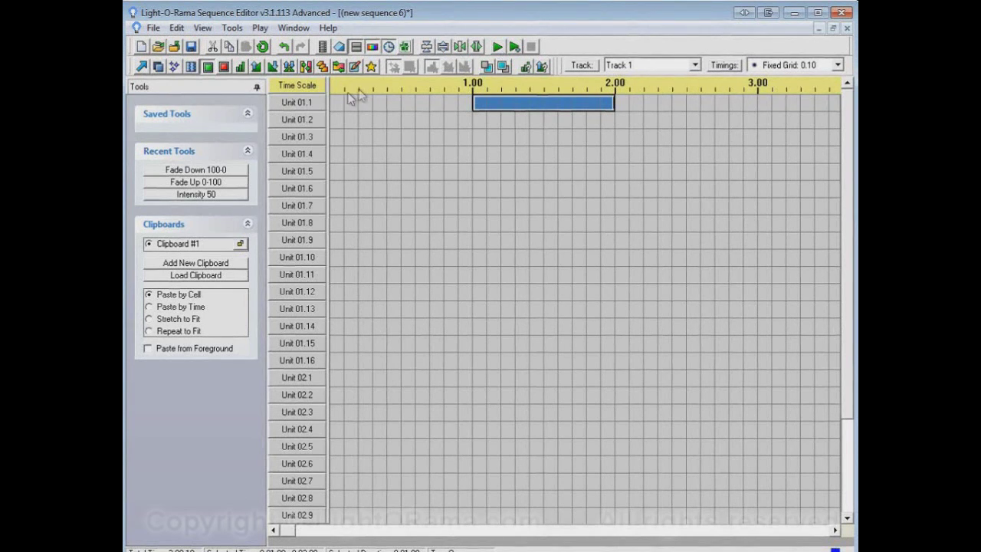
pyautogui.click(498, 47)
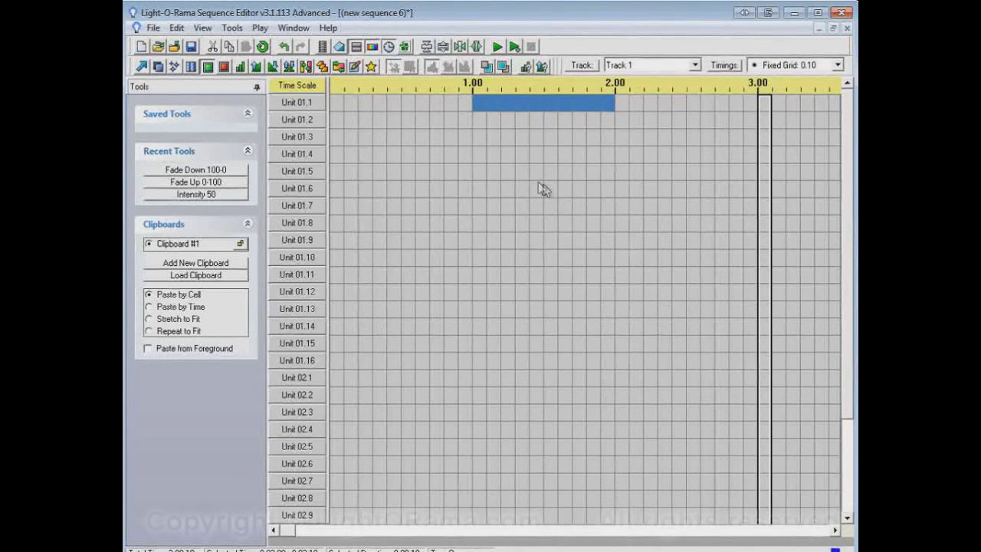
# Add a fade up on Unit 01.9 from 0.60 to 1.80 seconds, followed by a fade down to 2.90 seconds
pyautogui.click(257, 67)
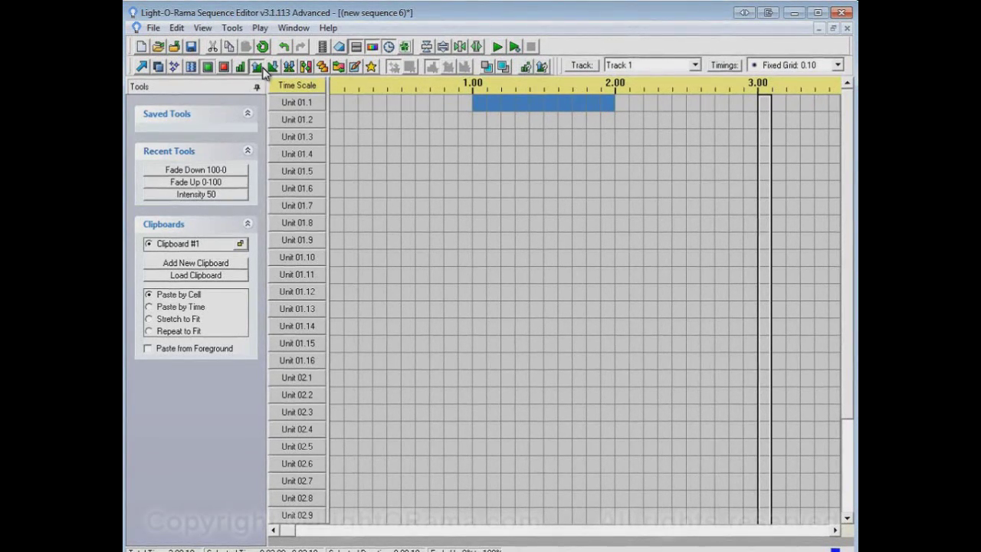
pyautogui.moveTo(420, 236); pyautogui.dragTo(584, 243)
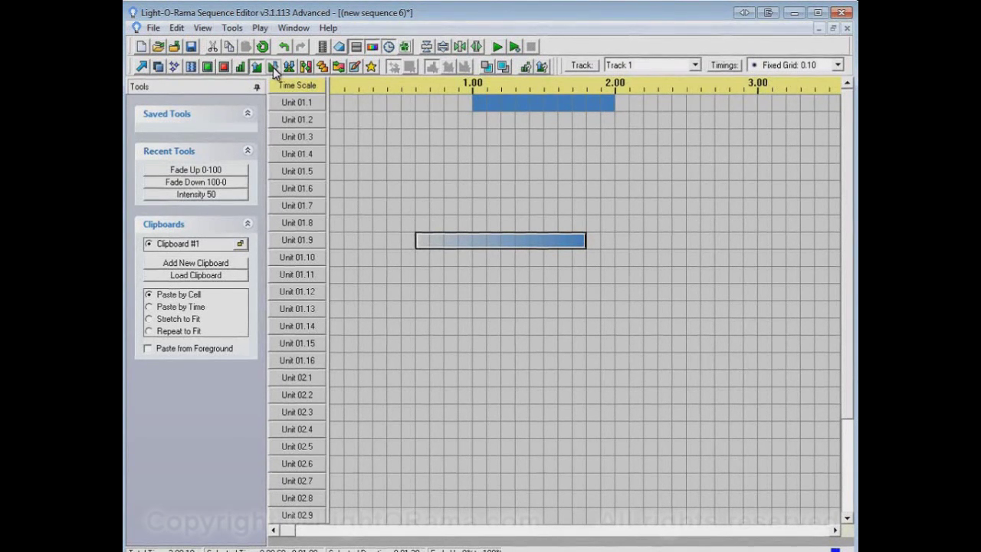
pyautogui.moveTo(588, 241); pyautogui.dragTo(740, 244)
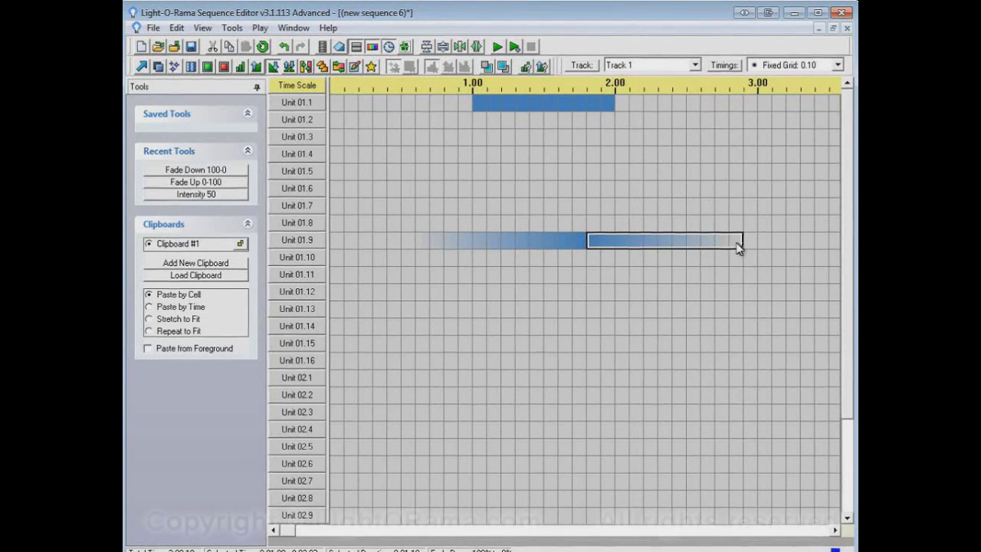
# Apply shimmer to Units 01.12 through 02.1 from 0.30 to 0.90 seconds and twinkle to Units 02.1 through 02.6 from 1.90 to 3.30 seconds
pyautogui.click(191, 67)
pyautogui.click(380, 293)
pyautogui.moveTo(384, 307); pyautogui.dragTo(456, 372)
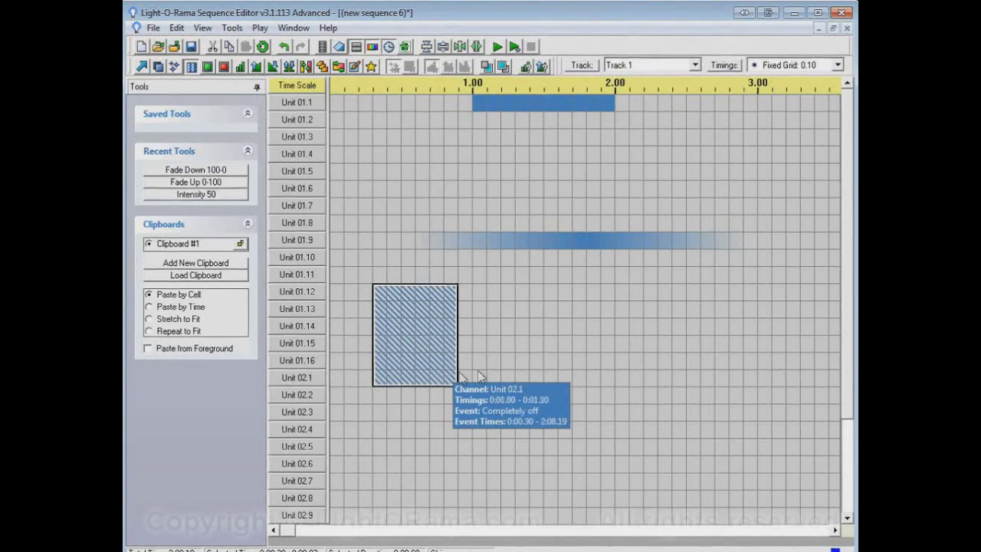
pyautogui.click(174, 67)
pyautogui.moveTo(603, 373); pyautogui.dragTo(789, 469)
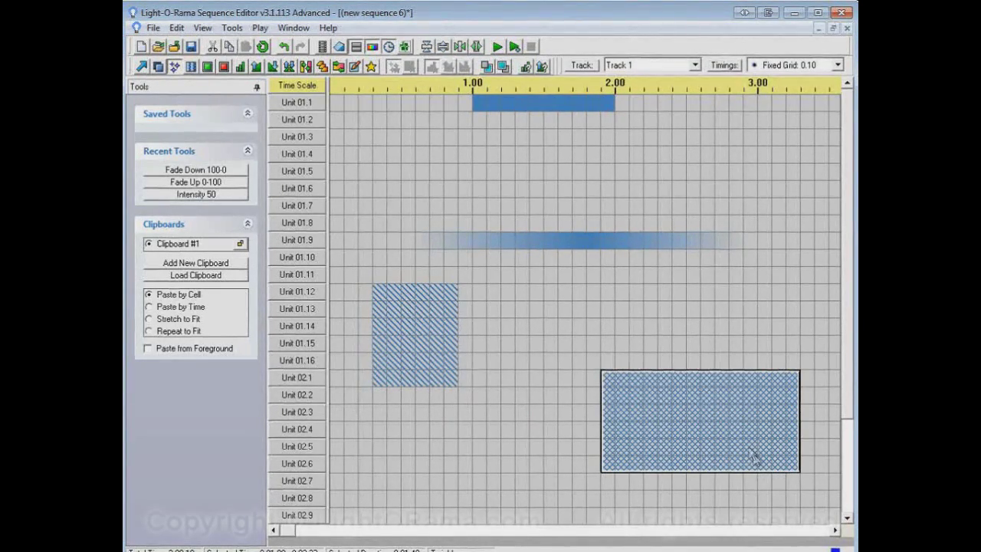
# Add a fade up across Units 01.2 through 02.8 from 3.70 to 4.50 seconds
pyautogui.click(470, 532)
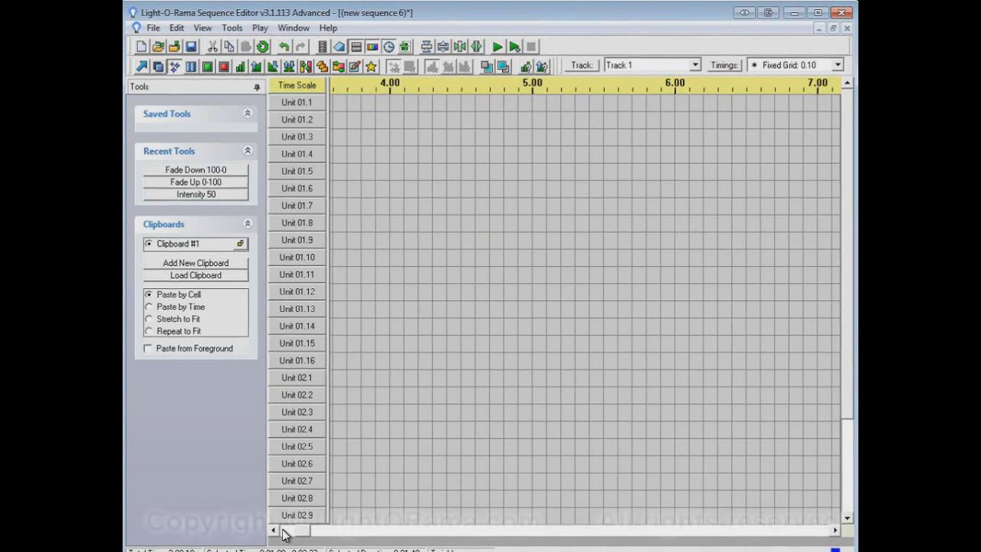
pyautogui.click(256, 67)
pyautogui.moveTo(361, 112); pyautogui.dragTo(452, 512)
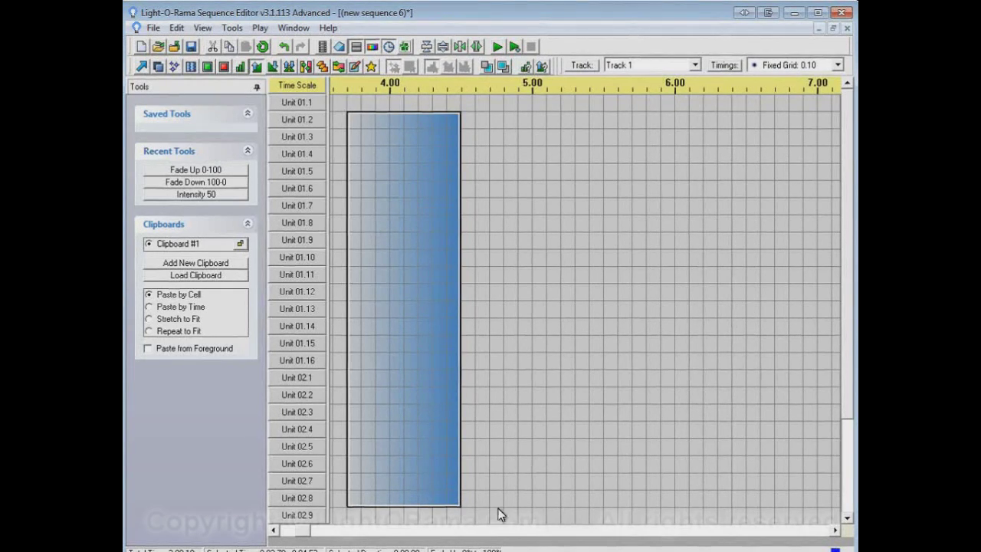
# Look through the rest of the timeline to the end of the song and return to its start
pyautogui.click(471, 530)
pyautogui.click(472, 531)
pyautogui.click(472, 531)
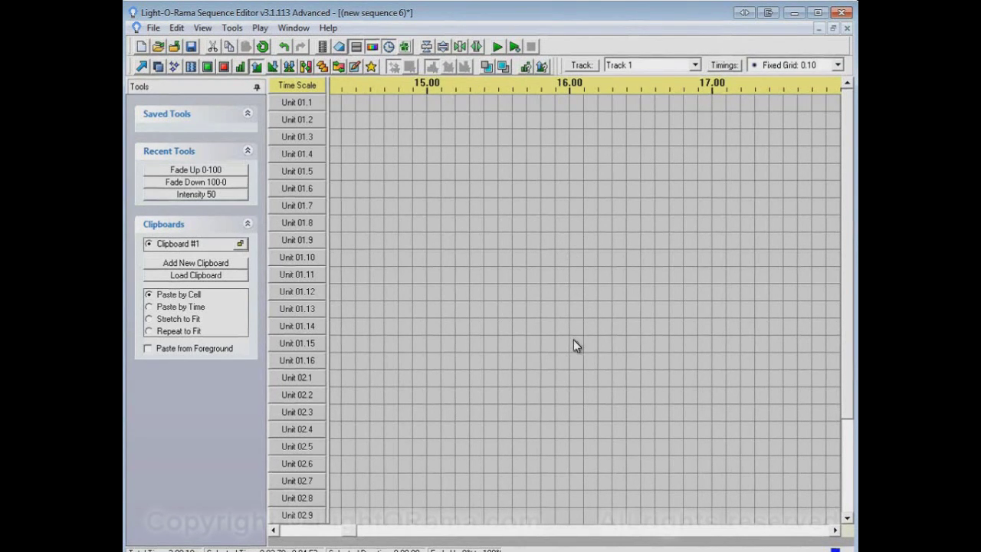
pyautogui.click(498, 532)
pyautogui.click(499, 532)
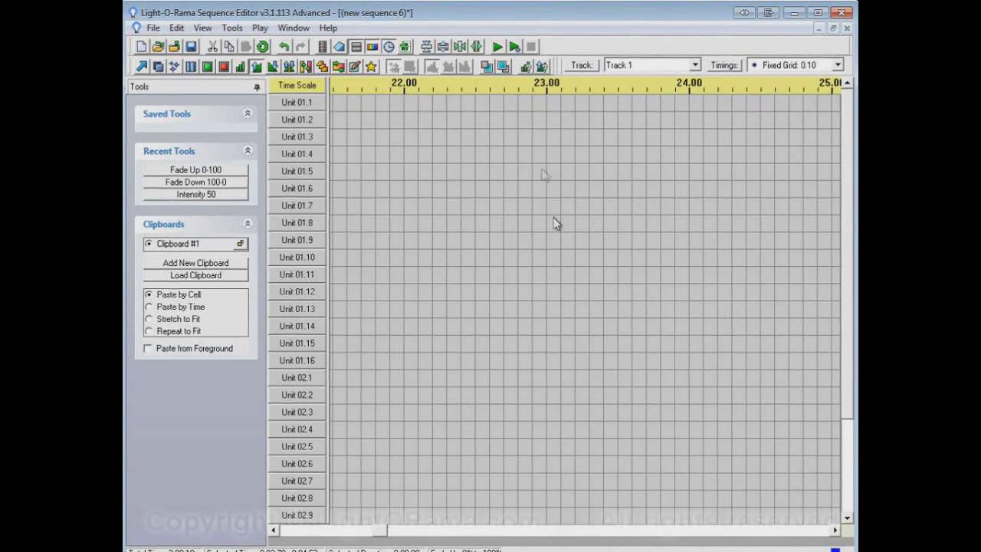
pyautogui.moveTo(385, 530); pyautogui.dragTo(853, 545)
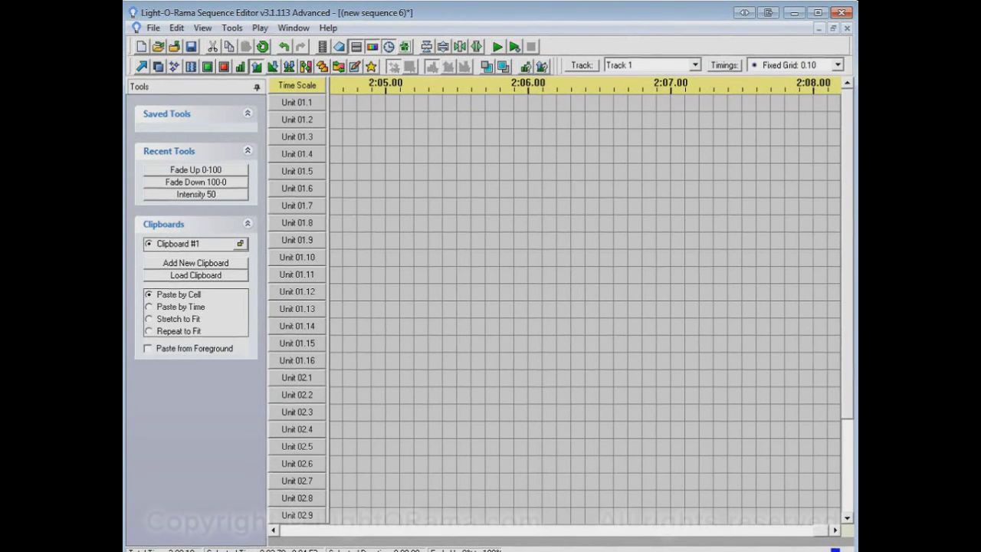
pyautogui.moveTo(826, 530); pyautogui.dragTo(282, 544)
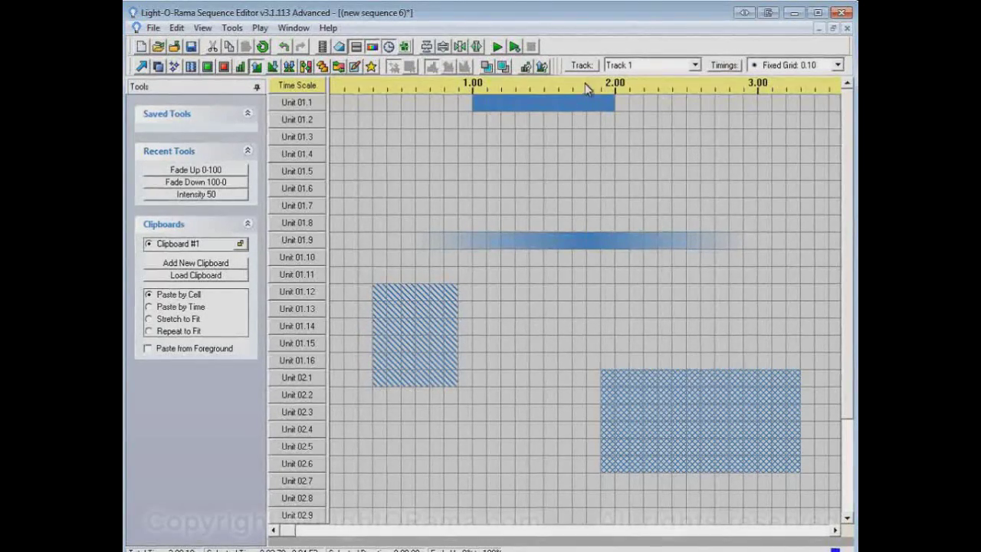
# Play the sequence from the start and stop playback at about 6.4 seconds
pyautogui.click(499, 48)
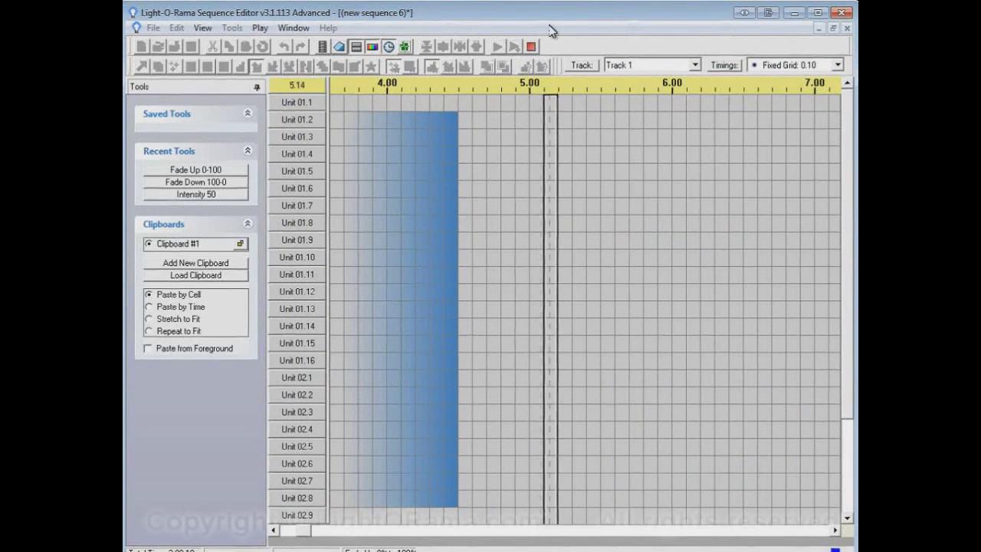
pyautogui.click(531, 47)
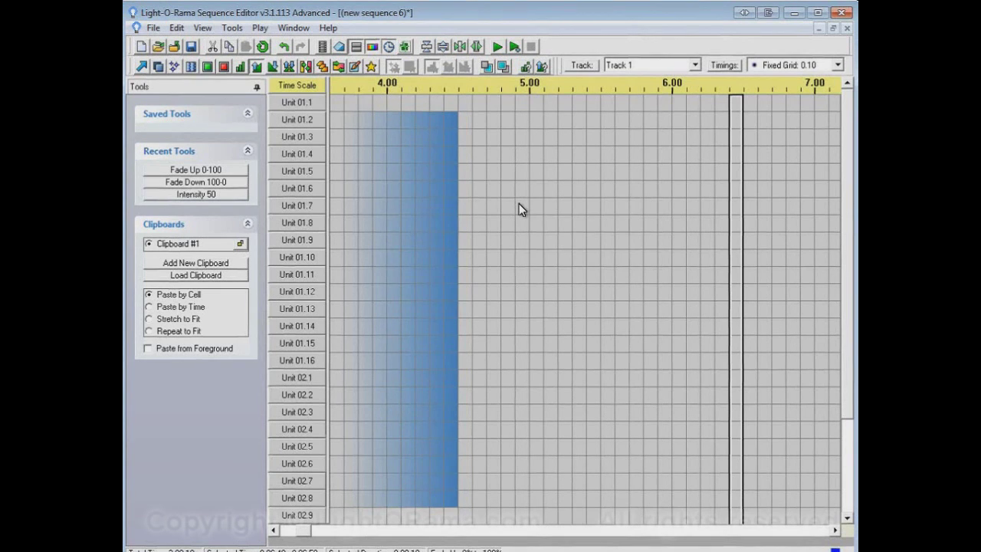
pyautogui.moveTo(518, 209)
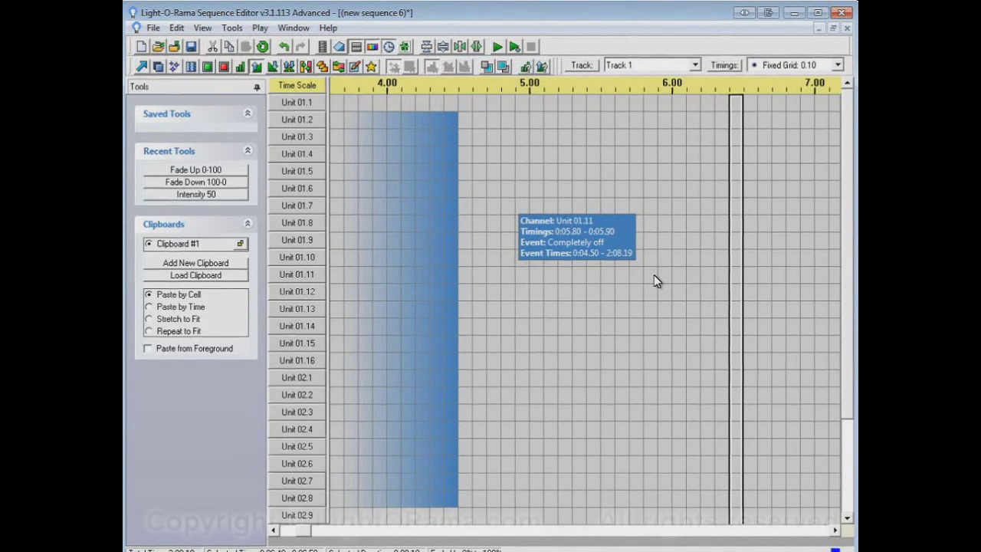
# Save the sequence as a Light-O-Rama Musical Sequence named Everyday in the Sequences folder
pyautogui.click(192, 48)
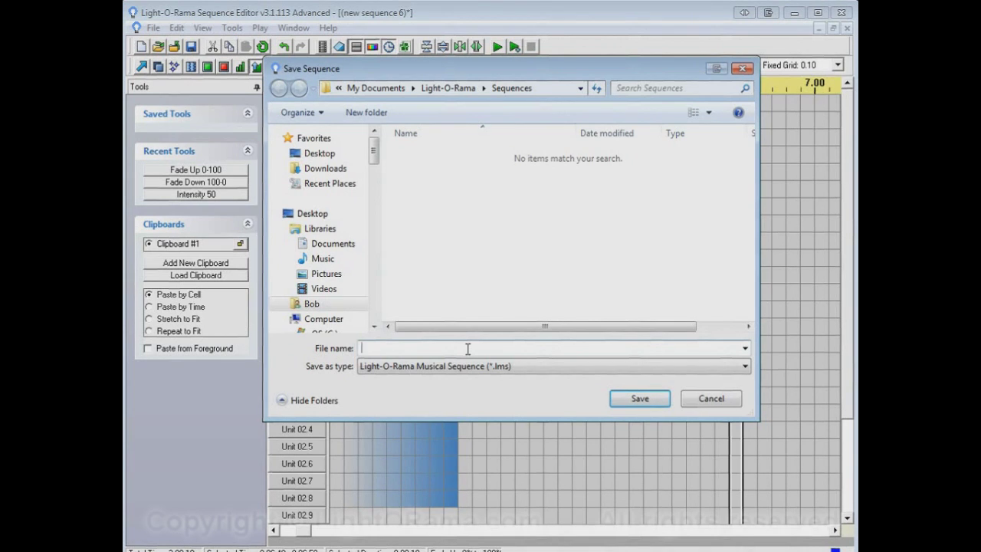
pyautogui.write('Everyday')
pyautogui.click(630, 399)
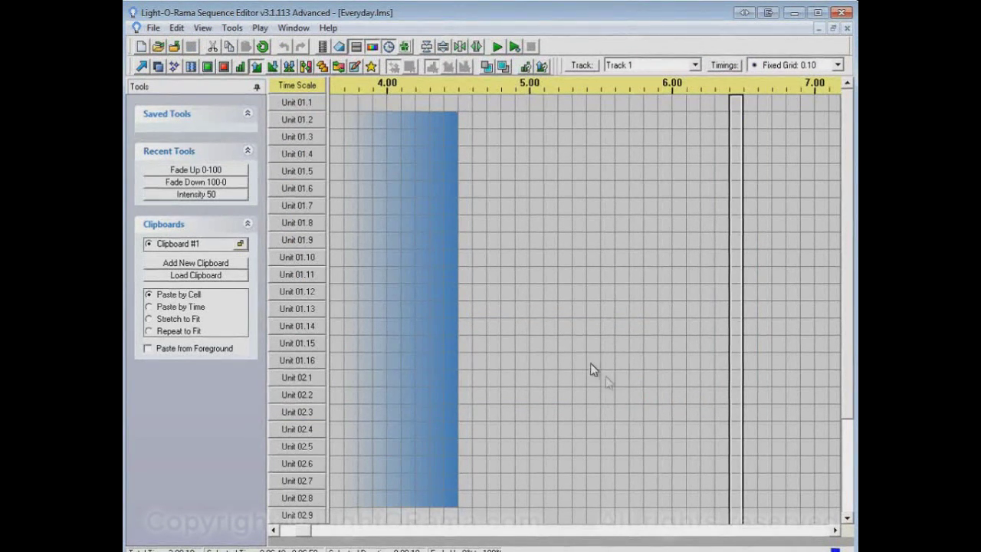
# Close the sequence and reopen Everyday.lms from the existing sequences
pyautogui.click(845, 28)
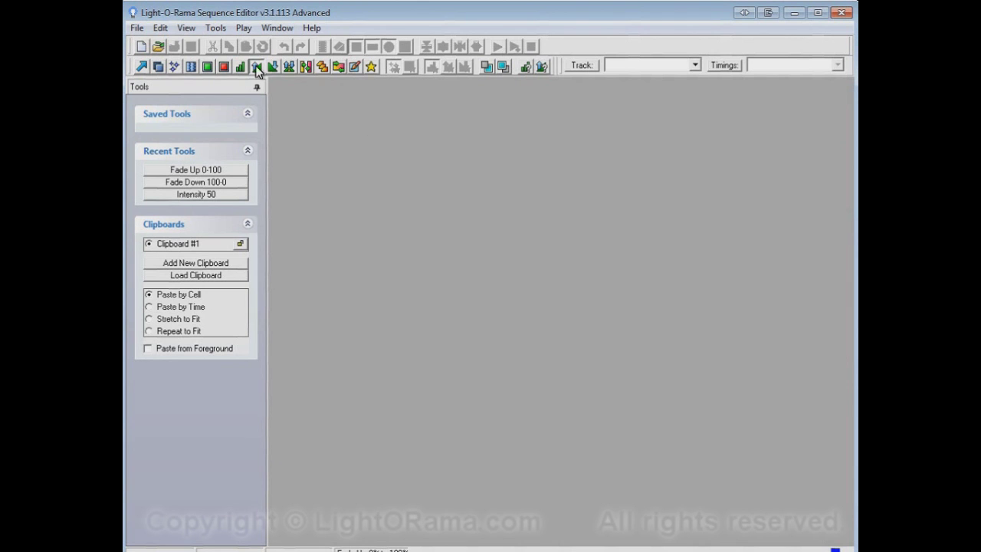
pyautogui.click(159, 46)
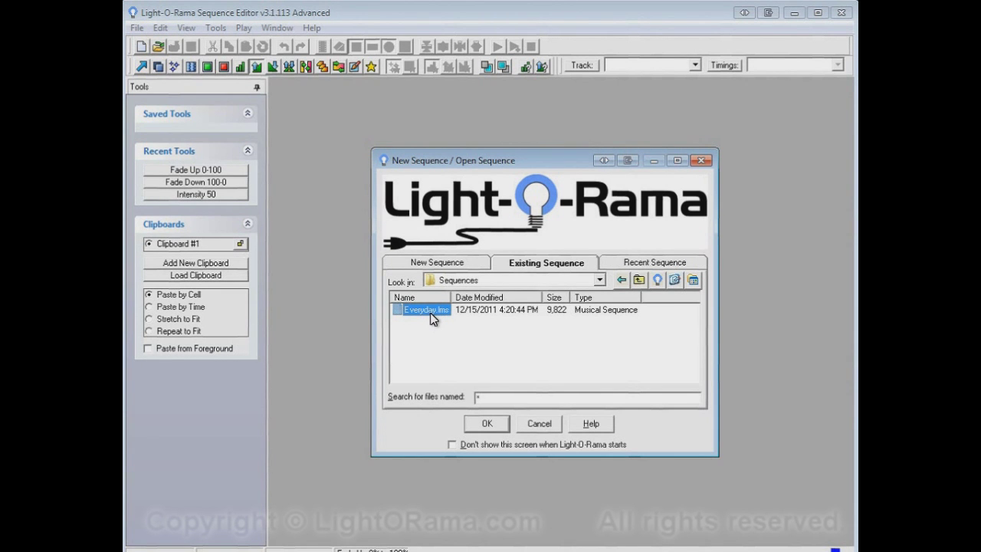
pyautogui.click(486, 423)
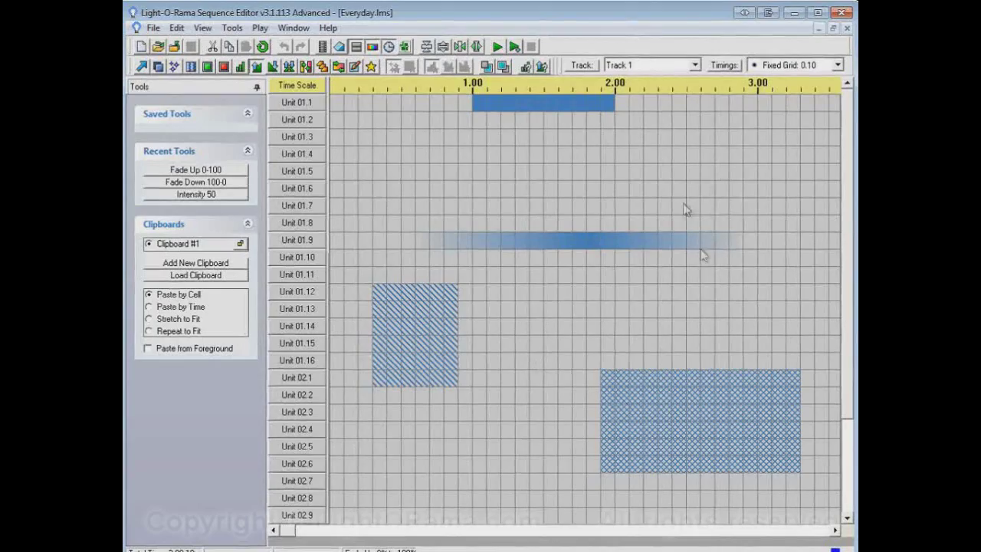
# Check the saved effects in the reopened sequence around 4 seconds and back at the start of the timeline
pyautogui.click(590, 540)
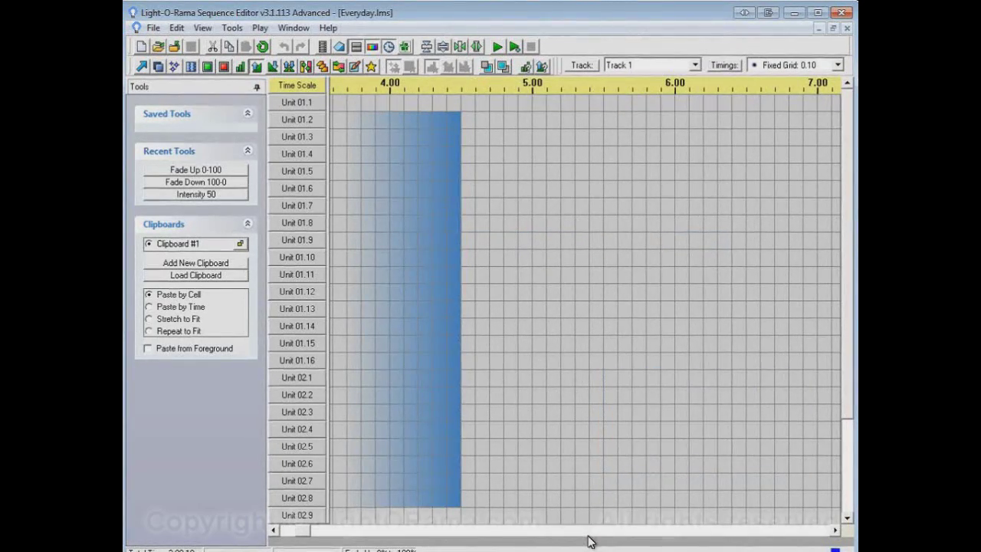
pyautogui.click(293, 532)
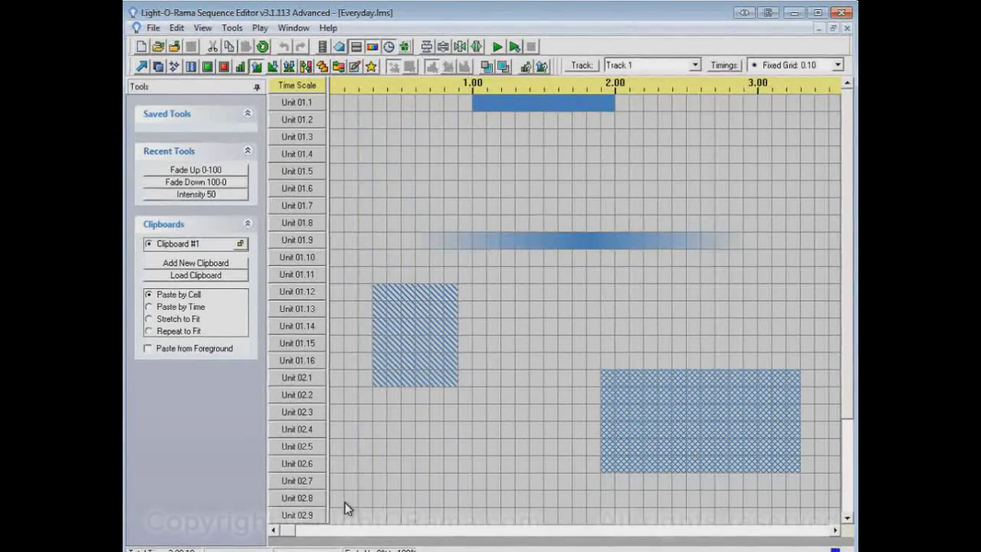
pyautogui.moveTo(343, 506)
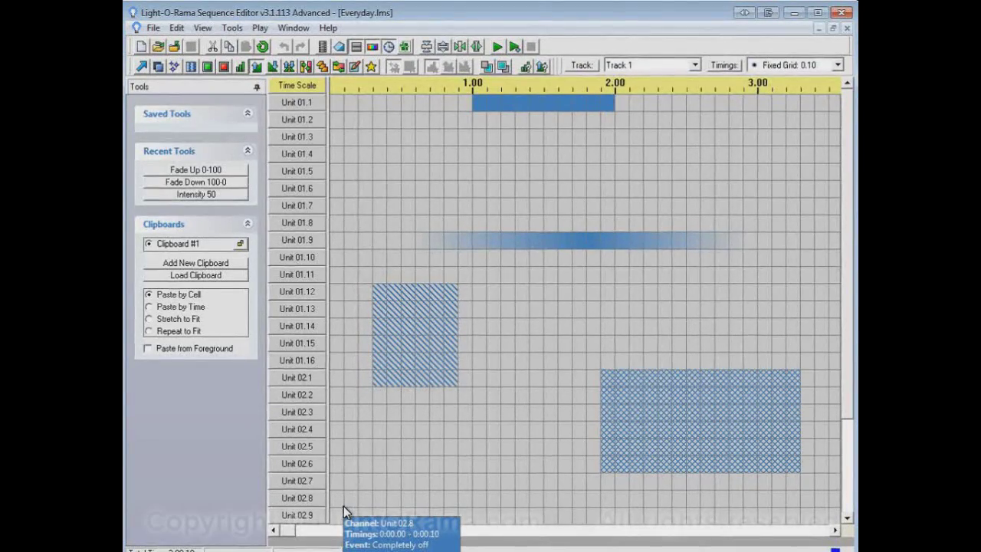
pyautogui.moveTo(440, 407)
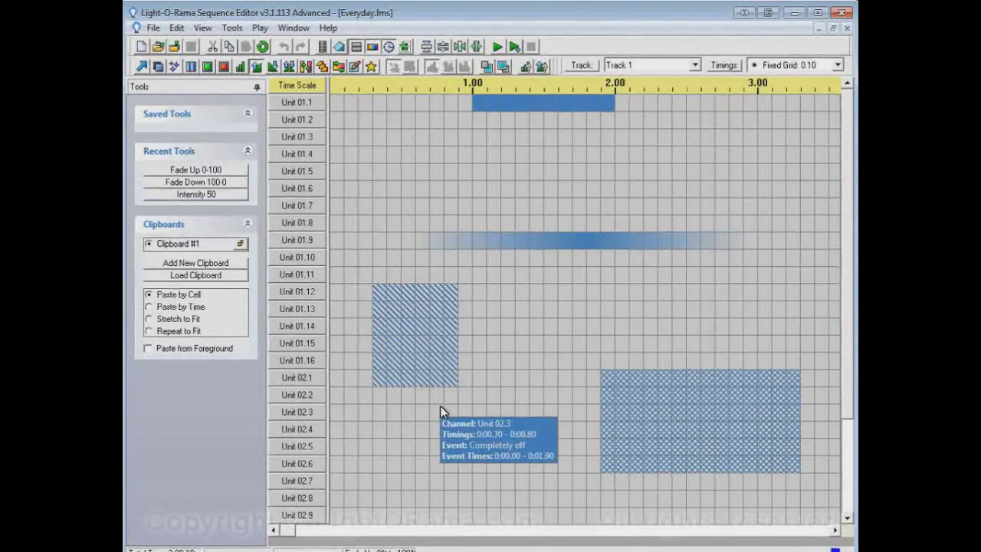